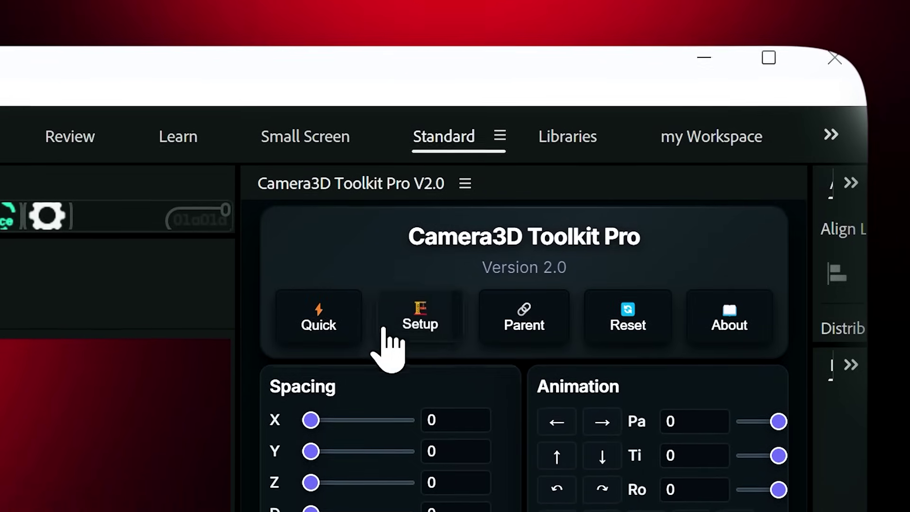
Step: Use Quick to add Camera 1 parented to a null over Comp 2's six photo layers
click(317, 332)
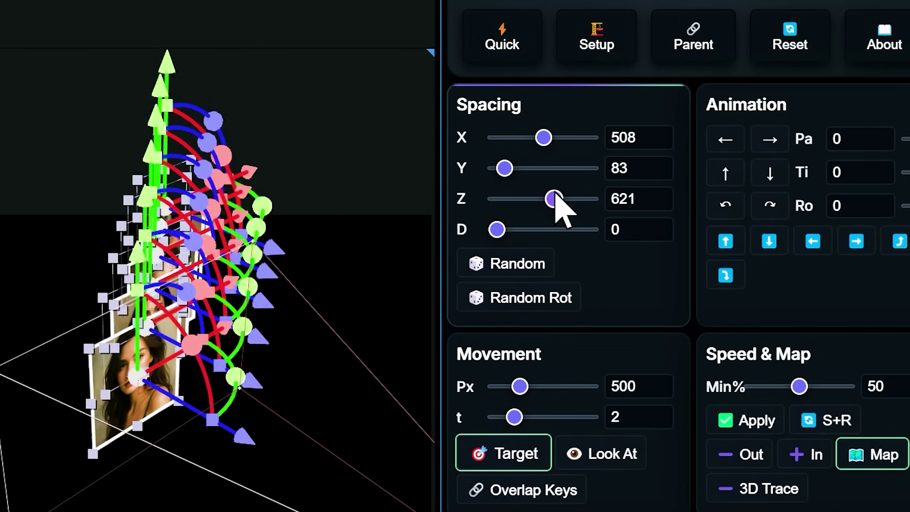
Step: Raise Spacing Z and Y to 1000 and open the Camera Shake Preset list
drag(559, 203, 646, 204)
drag(544, 168, 589, 169)
click(772, 294)
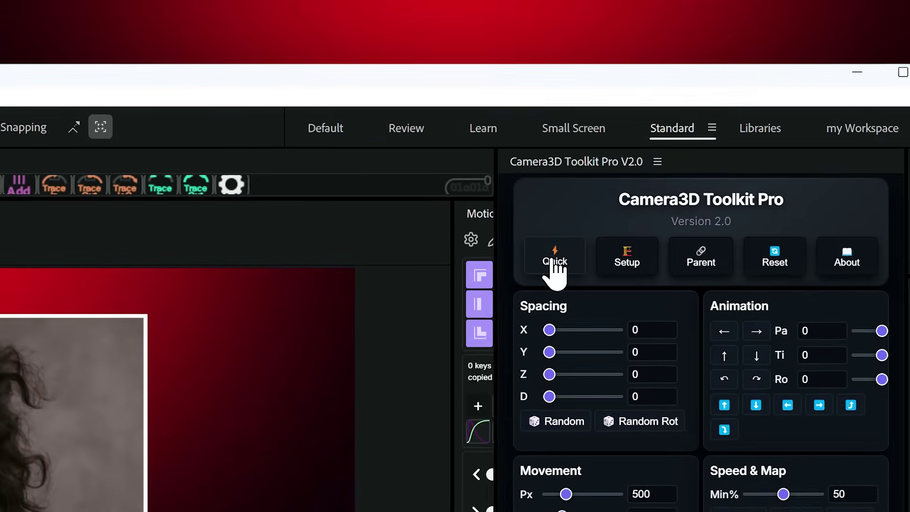
Step: Build a Quick rig, Camera 1 on Null 4, for Comp 1's photos and preview it to 1;09
click(637, 109)
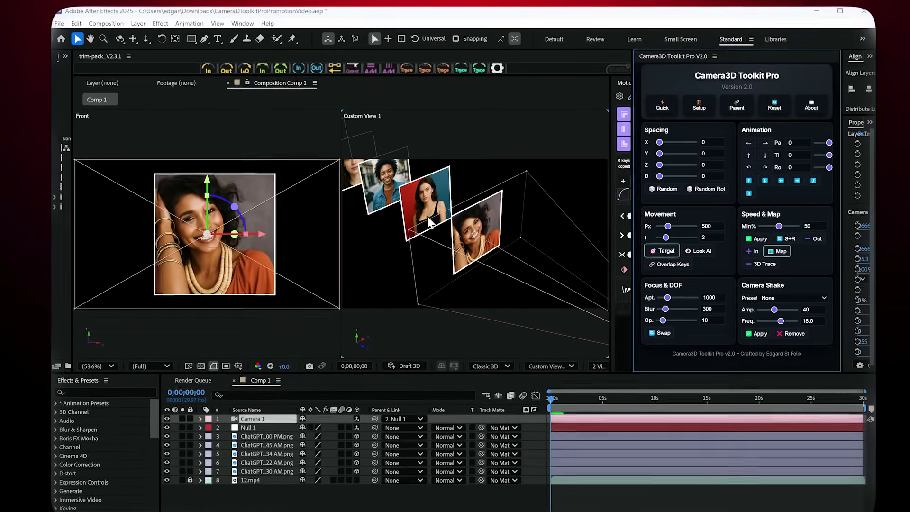
drag(557, 404, 573, 404)
drag(615, 427, 574, 426)
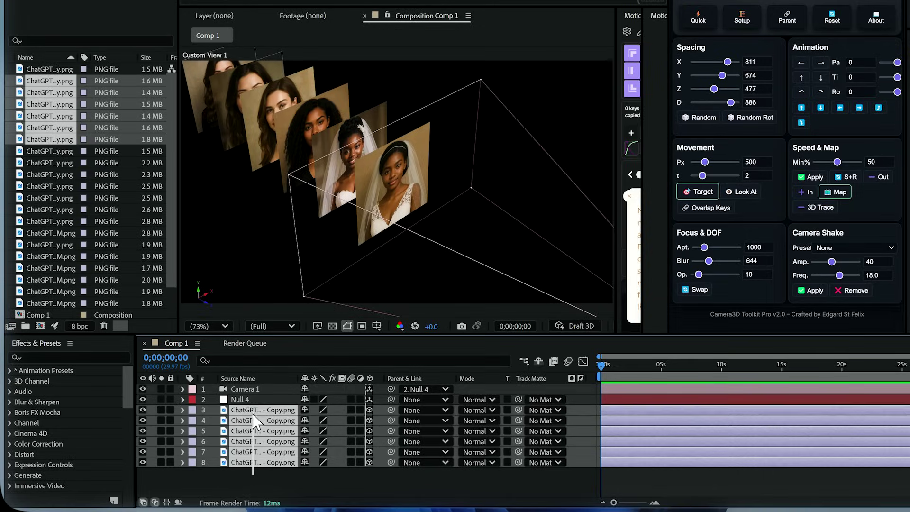
Step: Lower Spacing X on all layers and randomize the photo layout twice (X 197, Y 348, Z 1000)
key(ctrl+a)
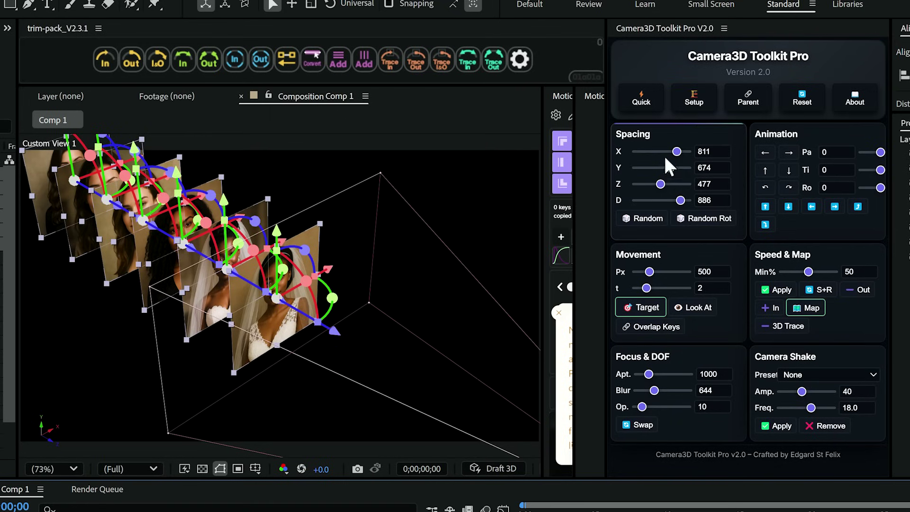
drag(676, 151, 647, 180)
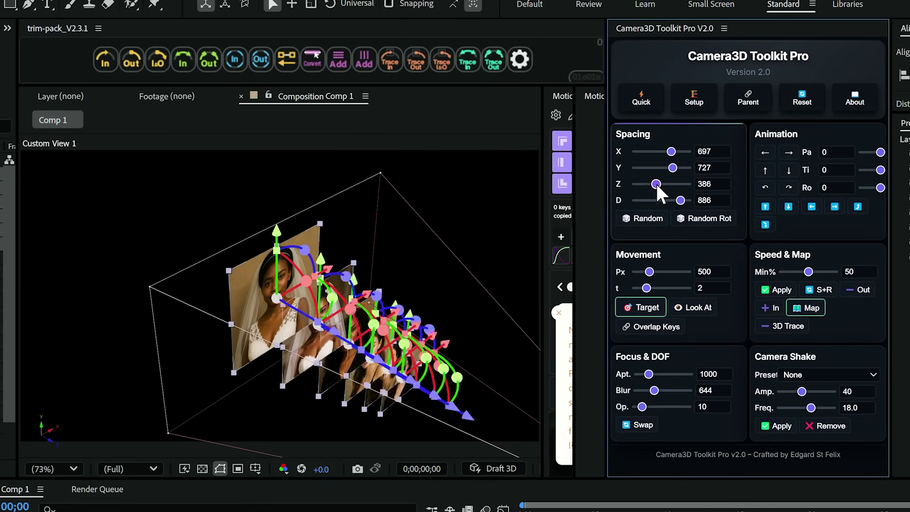
click(642, 218)
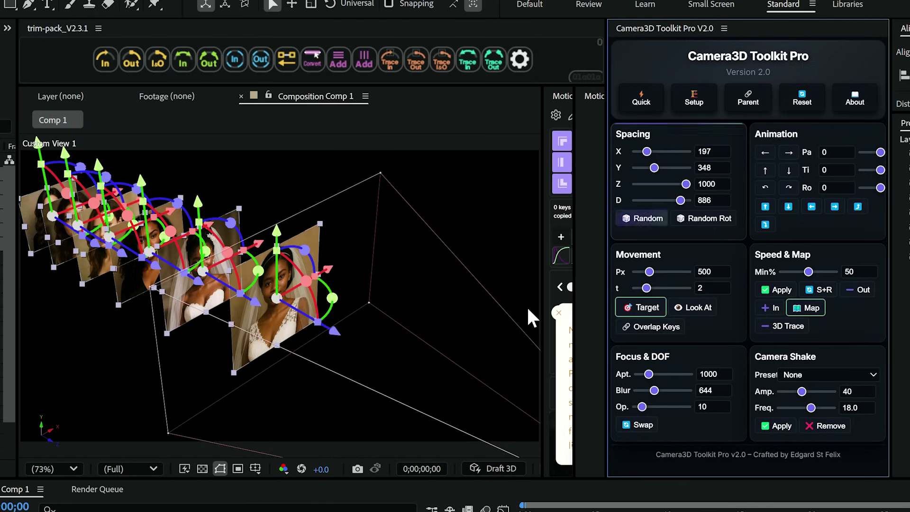
click(643, 218)
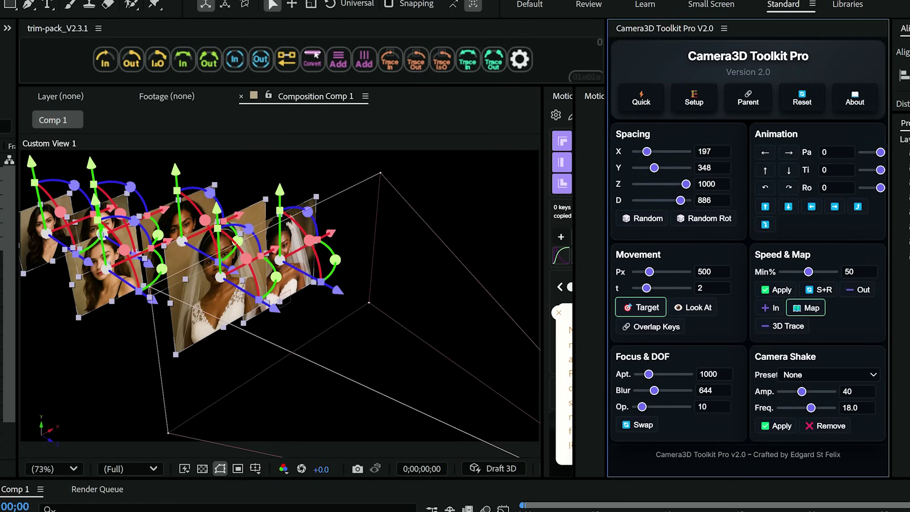
key(ctrl+shift+a)
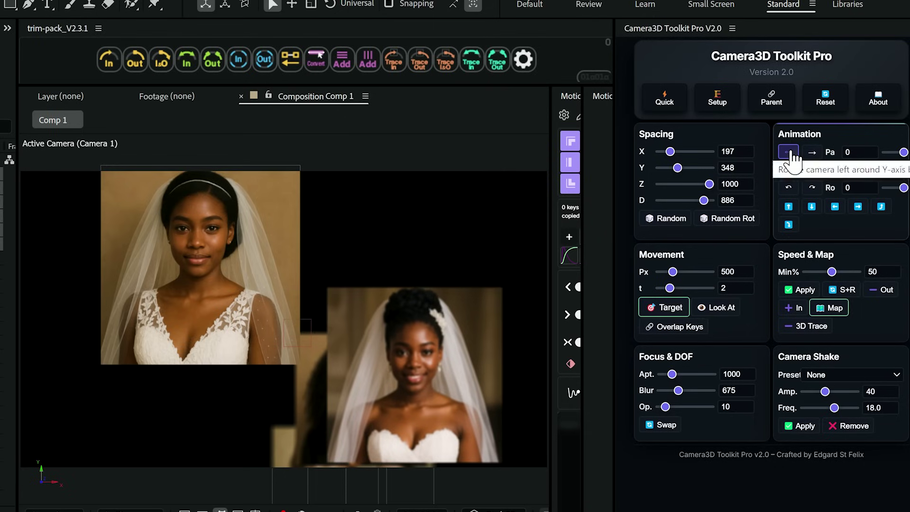
Step: Target the camera and apply downward and slide-left preset camera moves
click(664, 312)
click(812, 170)
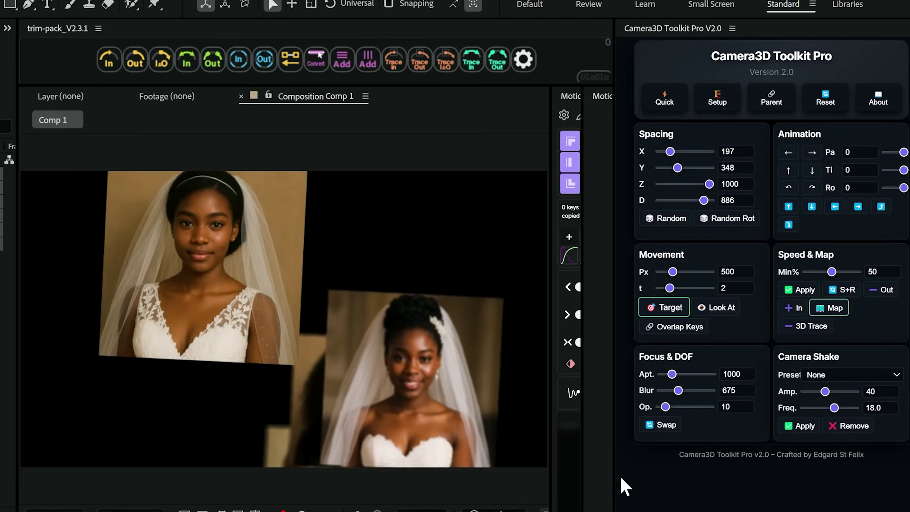
click(789, 208)
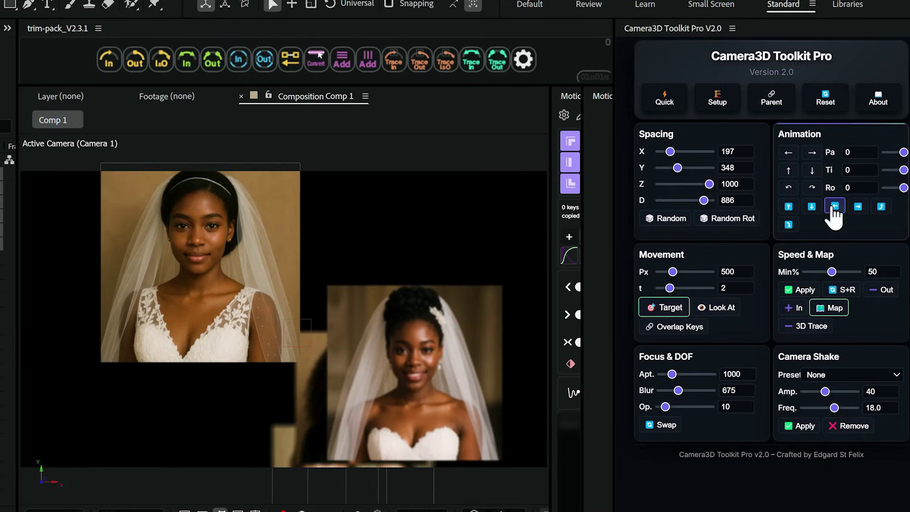
click(833, 208)
click(855, 206)
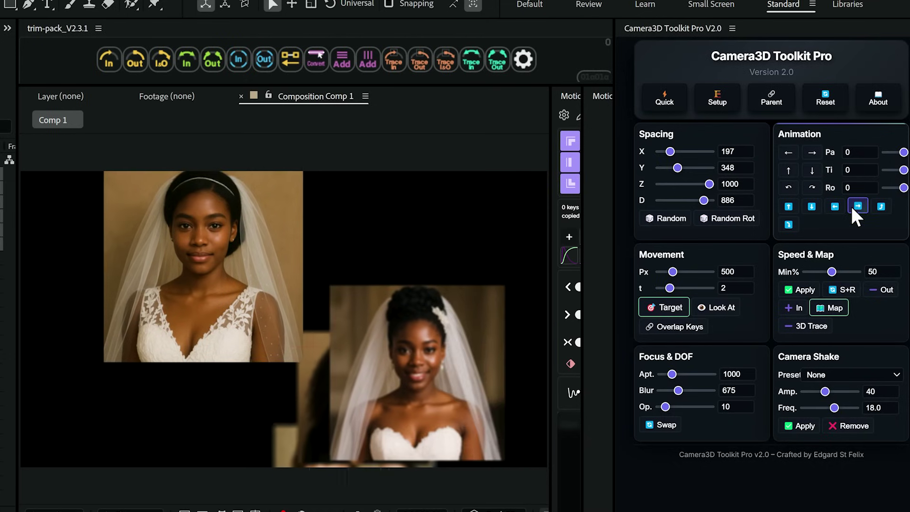
Step: Set the camera animation roll to 24 and tilt to 29
click(859, 187)
text(24)
click(868, 166)
text(29)
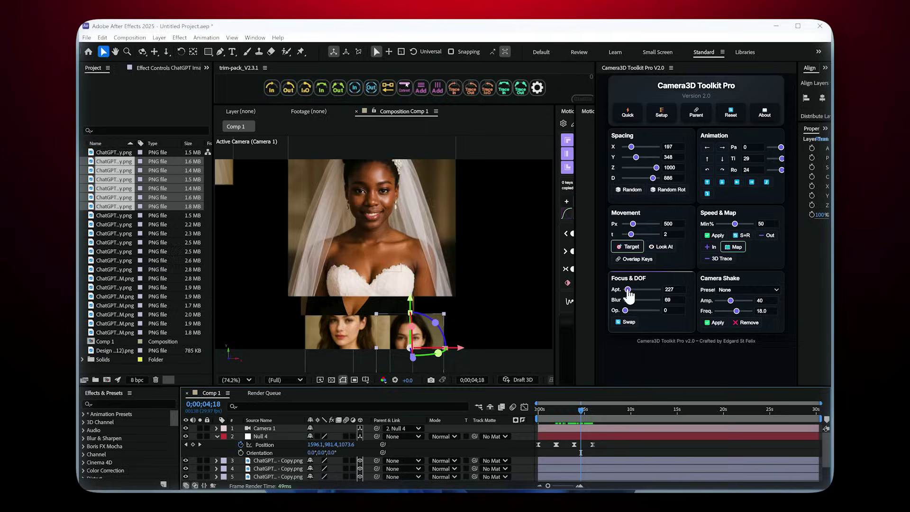
Step: Raise the Focus & DOF aperture and blur so out-of-focus photos soften
drag(667, 375, 678, 384)
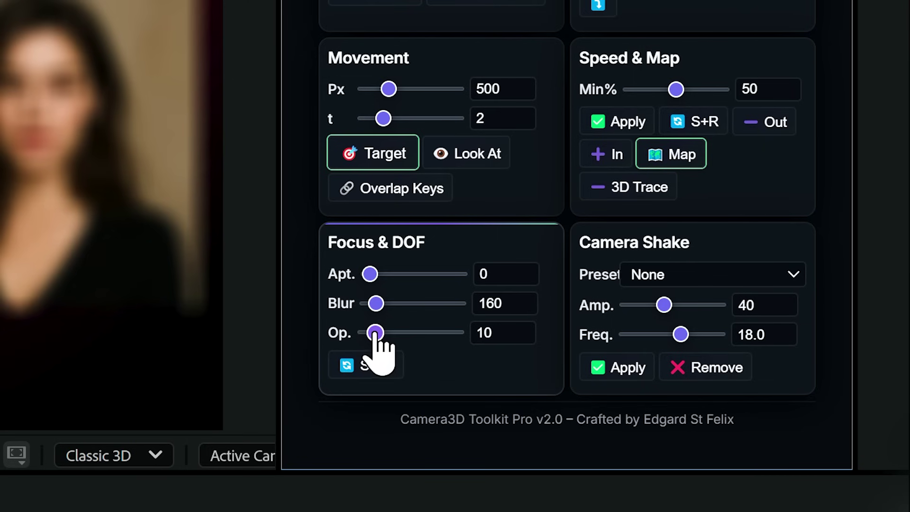
drag(374, 305, 381, 309)
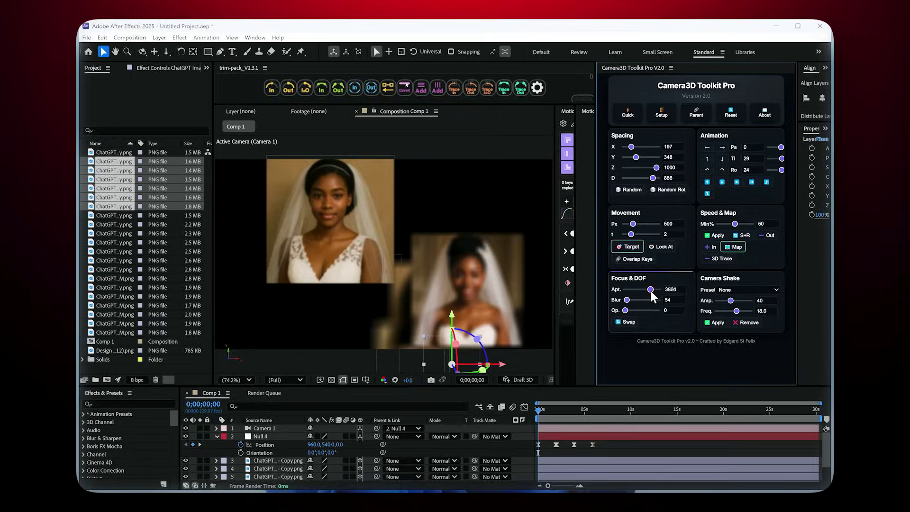
drag(649, 288, 651, 289)
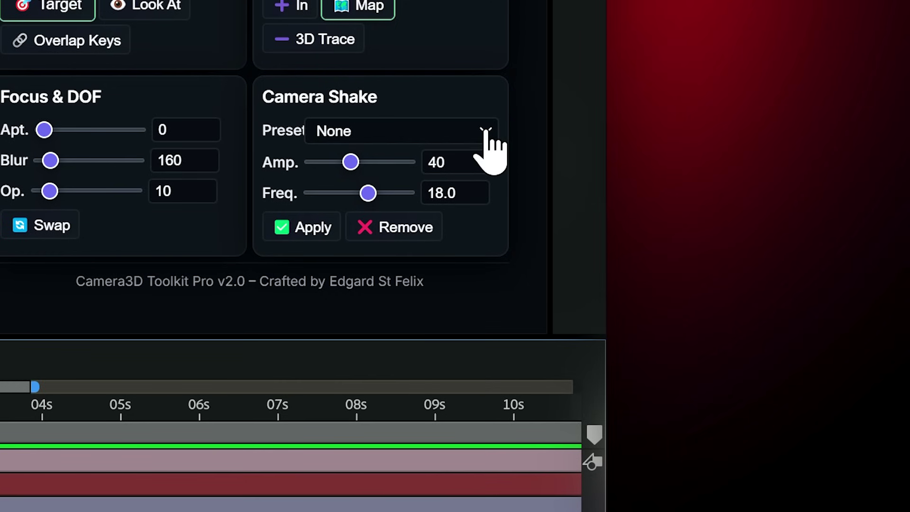
click(485, 133)
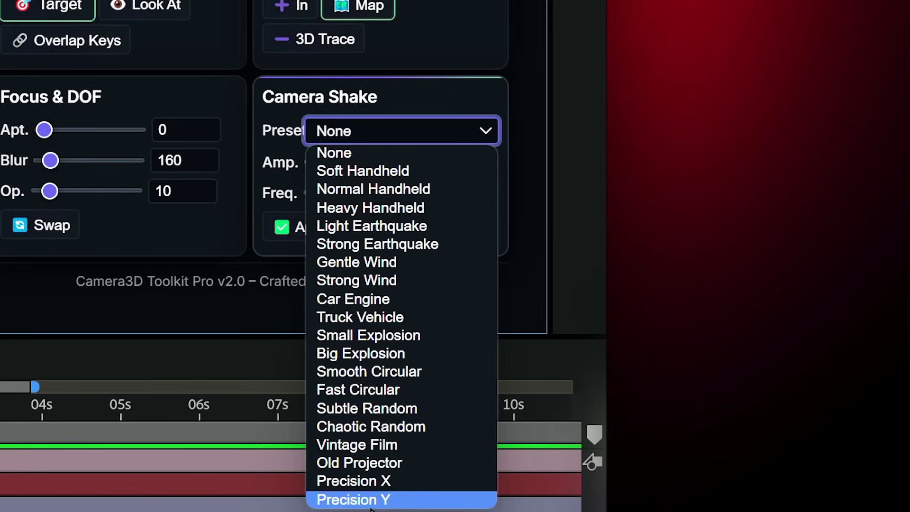
click(361, 171)
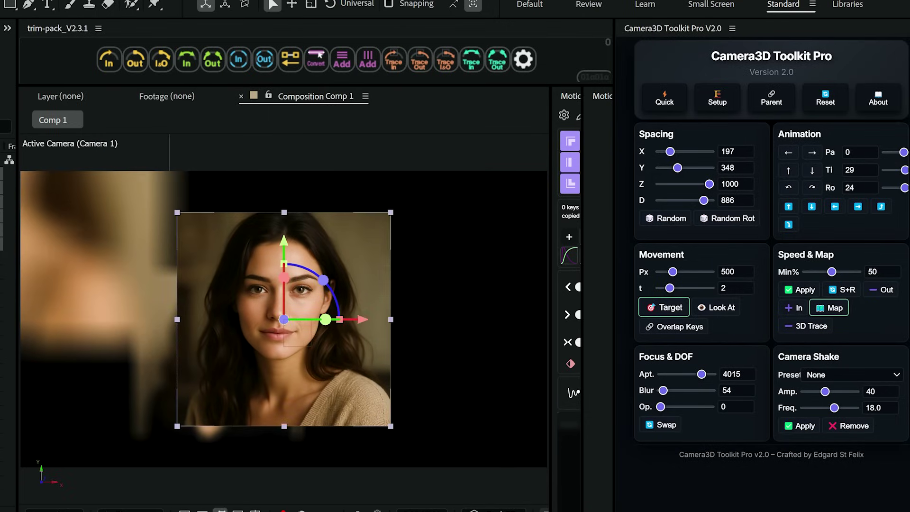
Step: Aim the camera at the portrait, then show all Comp 3 layers' Position values
click(664, 307)
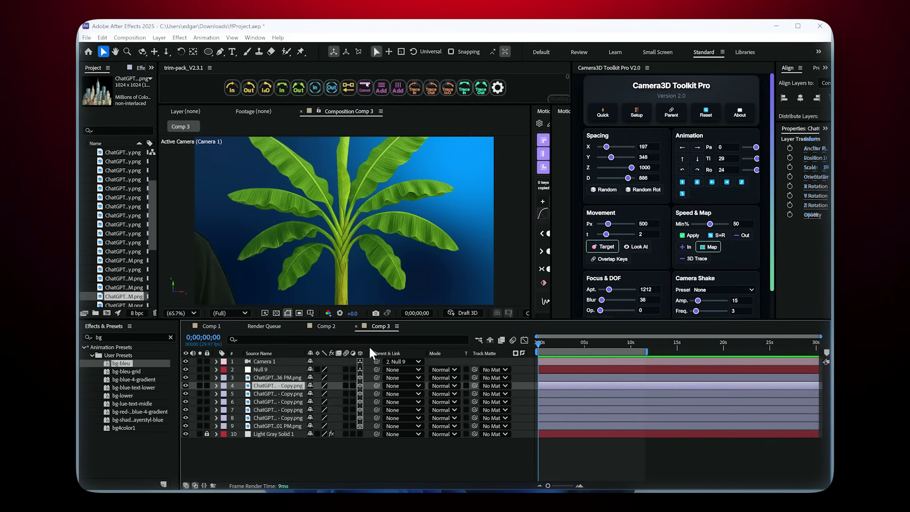
key(ctrl+a)
key(p)
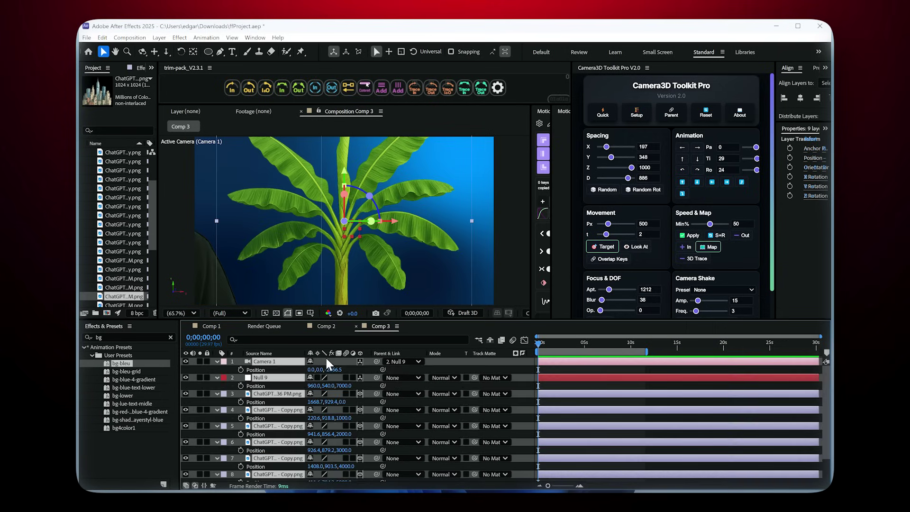
Step: Select Null 9 and show its Position keyframes
key(p)
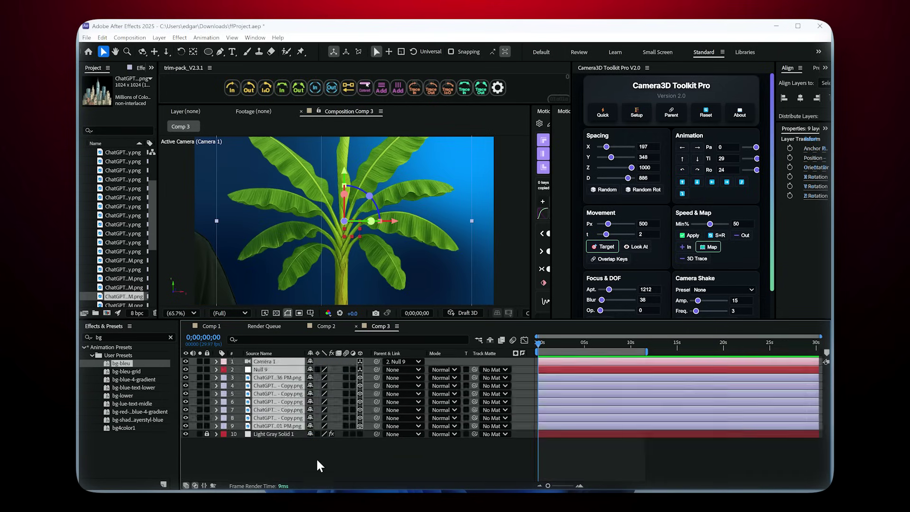
key(F2)
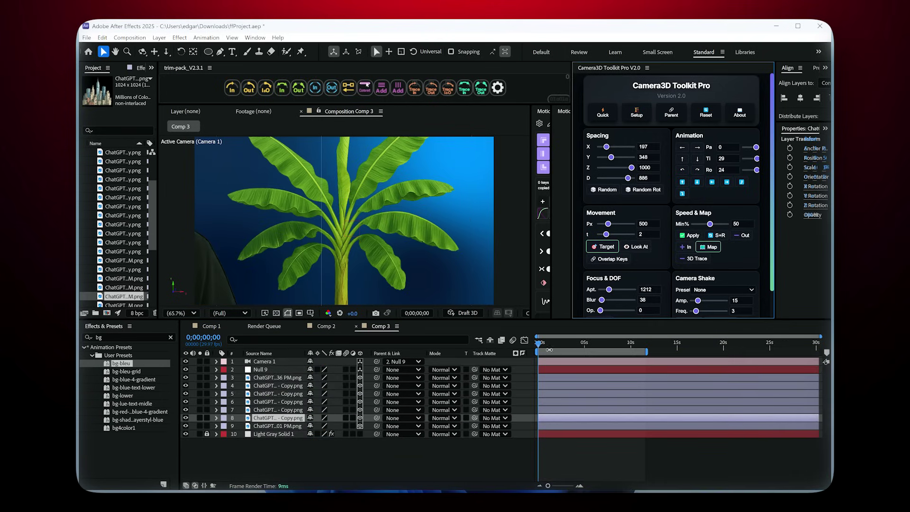
click(549, 369)
key(p)
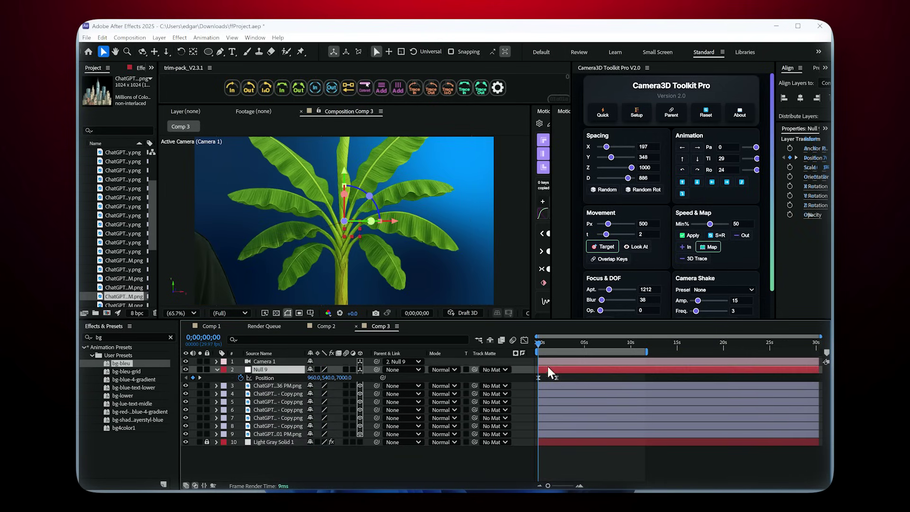
key(k)
Step: Key the camera to target the man, woman and priest photos in turn, then preview
click(273, 410)
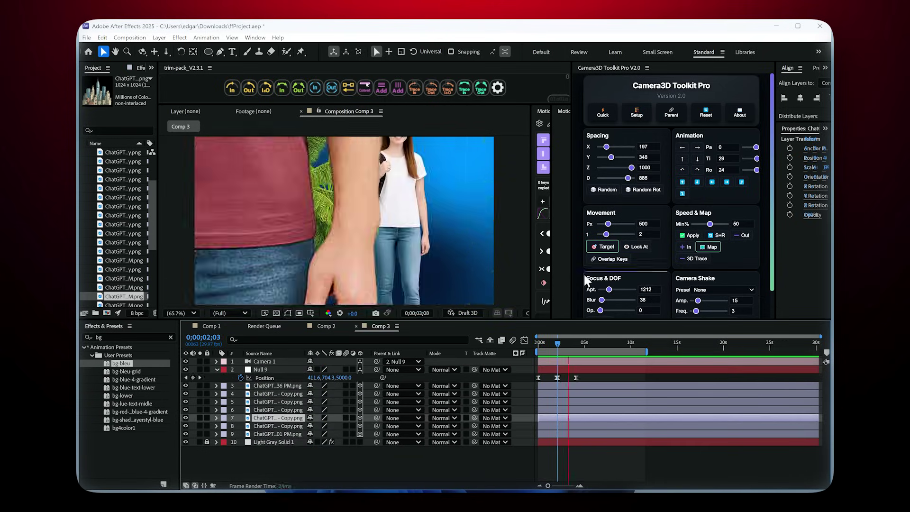
click(602, 246)
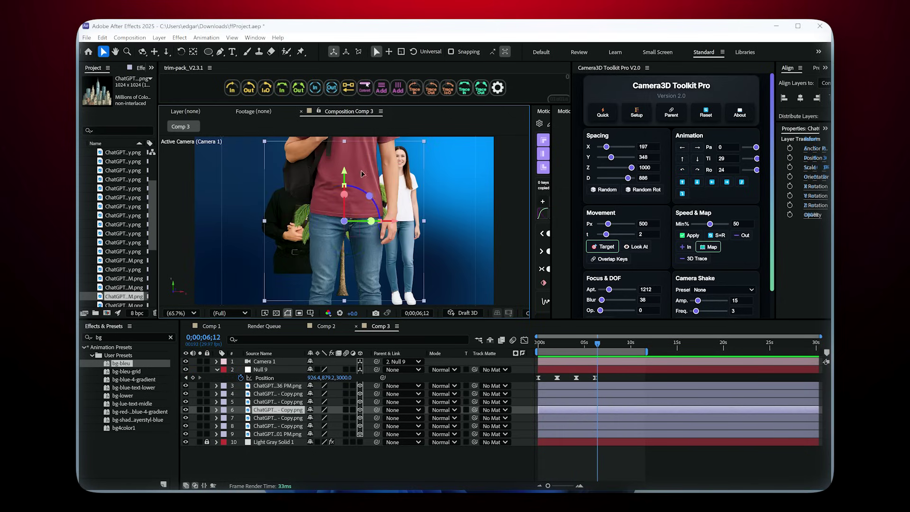
click(281, 401)
click(602, 246)
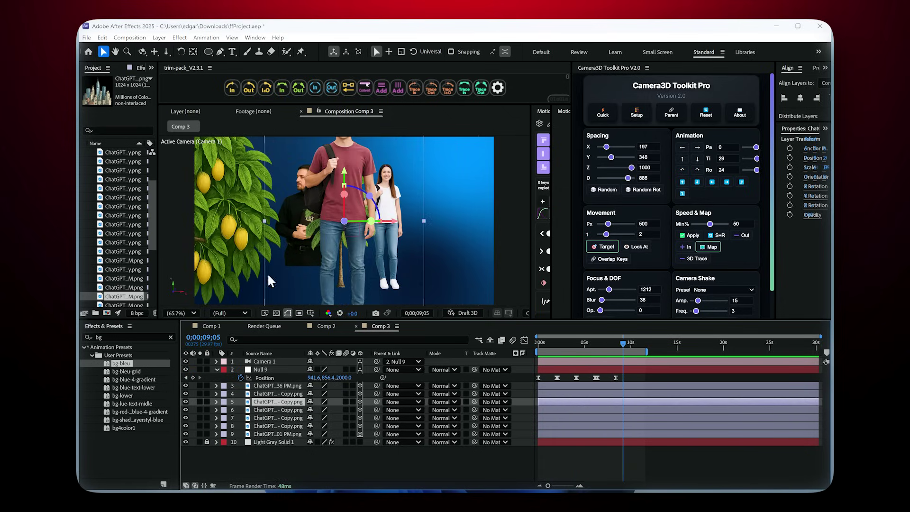
key(ctrl+Up)
click(605, 247)
key(ctrl+Up)
click(606, 247)
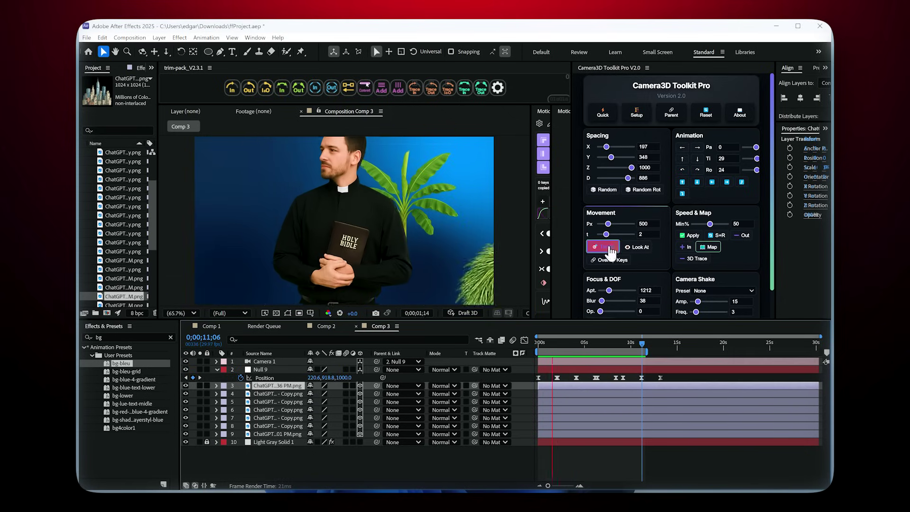
key(space)
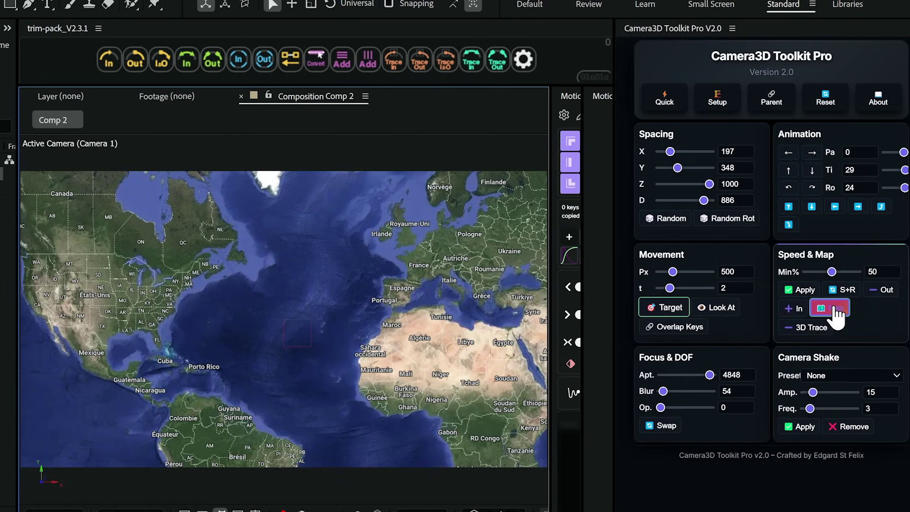
Step: Create the map zoom rig, place it over the central US, and target it
click(832, 309)
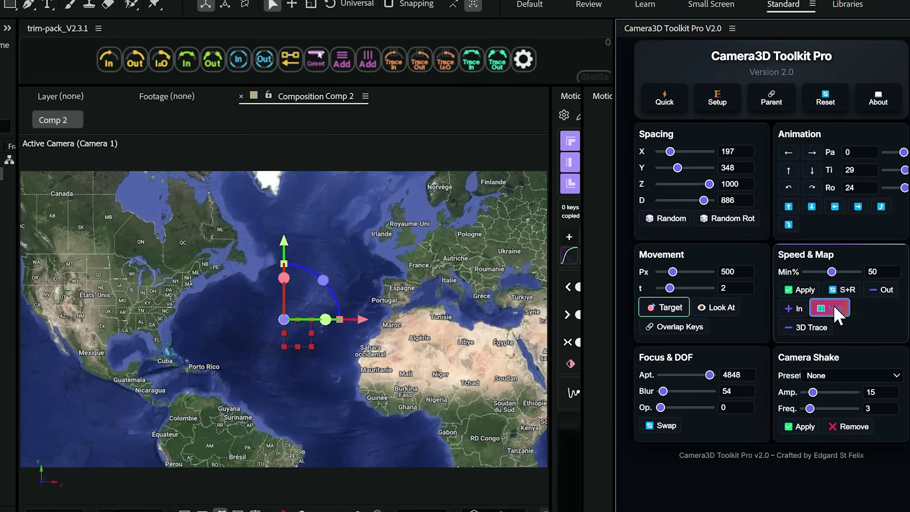
drag(297, 332, 108, 305)
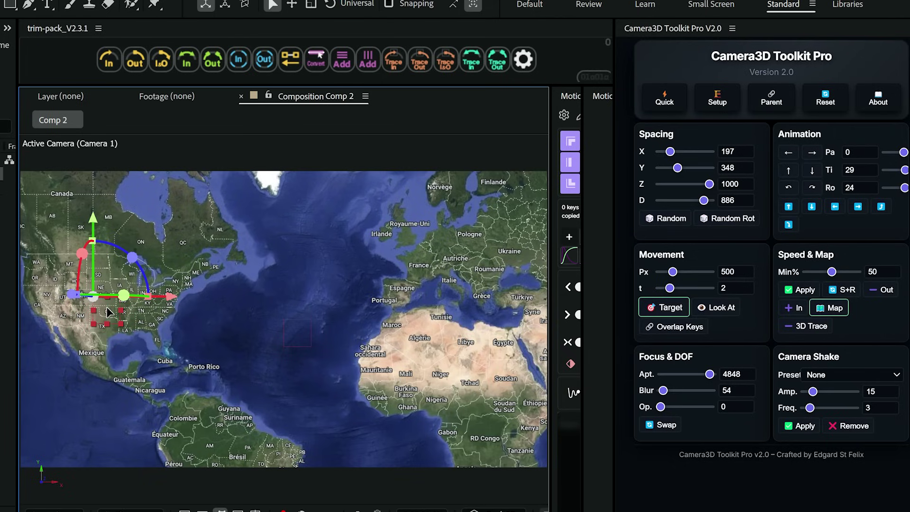
click(663, 308)
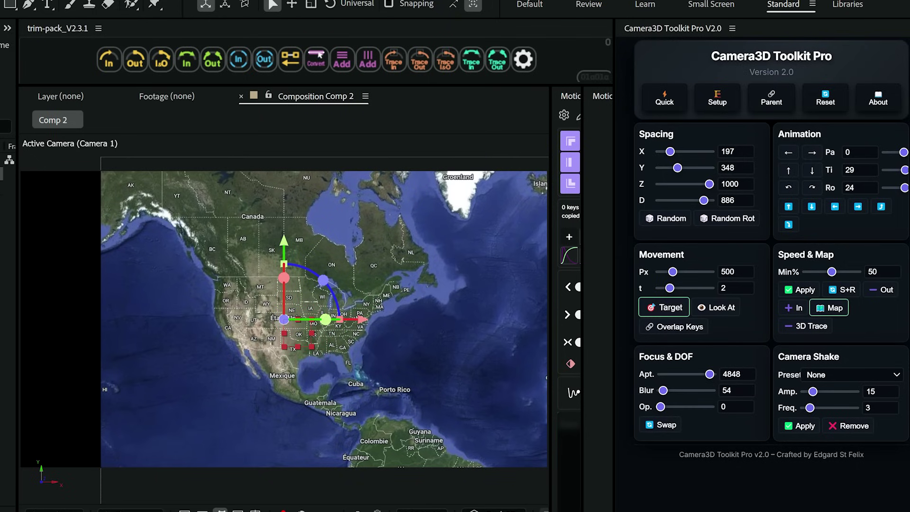
Step: Apply S+R to scale the rig 20% and tilt it 45°, accepting the Script Alert
click(846, 291)
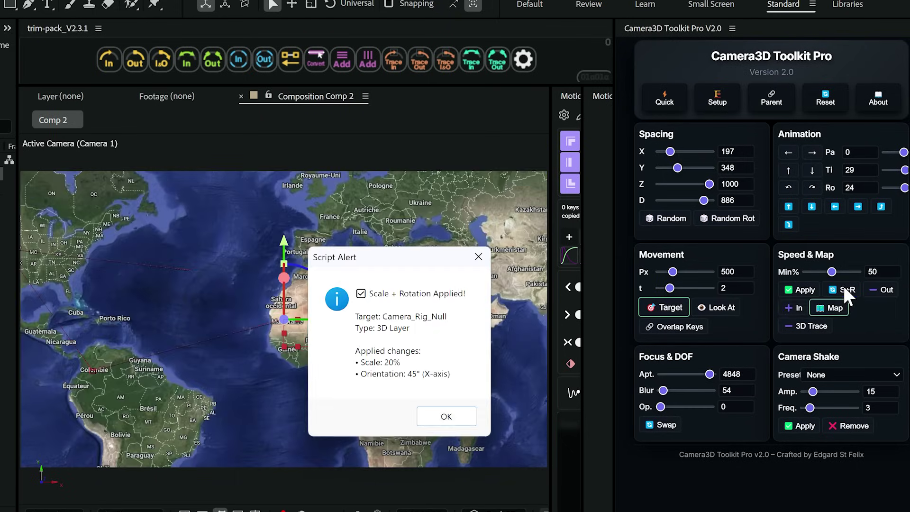
click(445, 415)
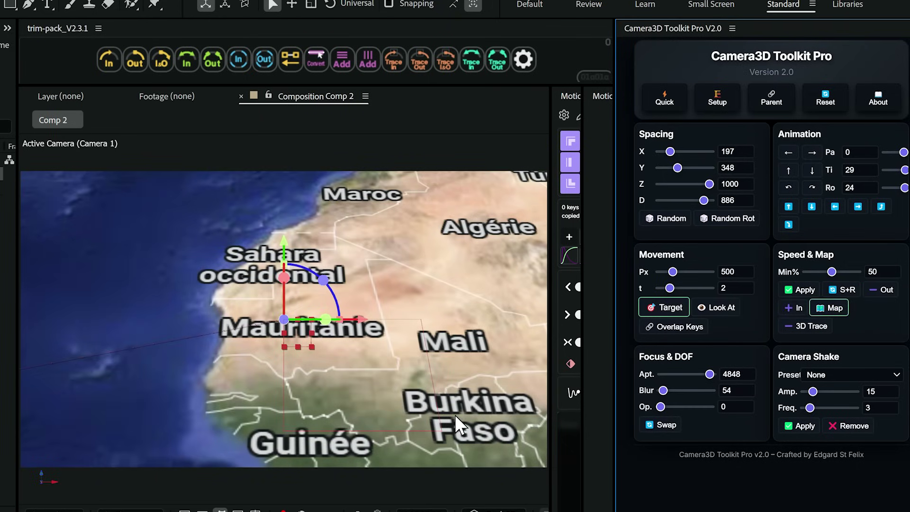
click(844, 288)
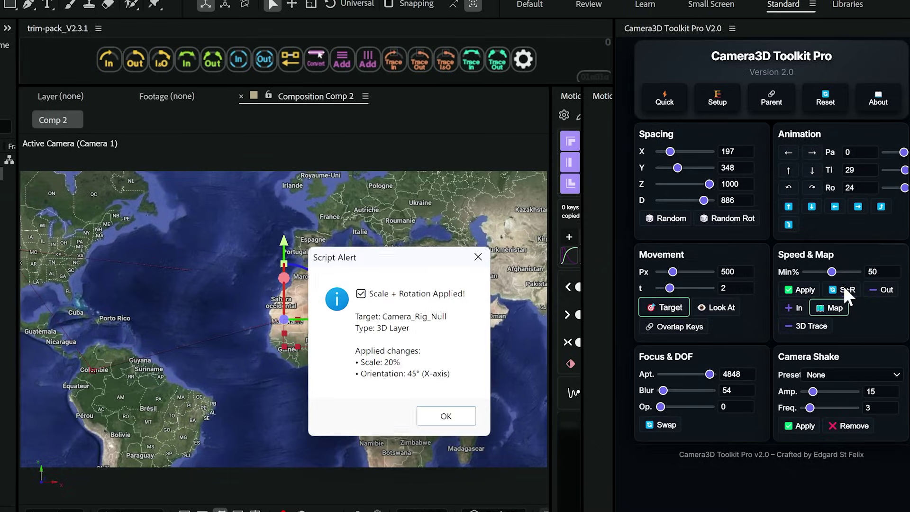
click(446, 416)
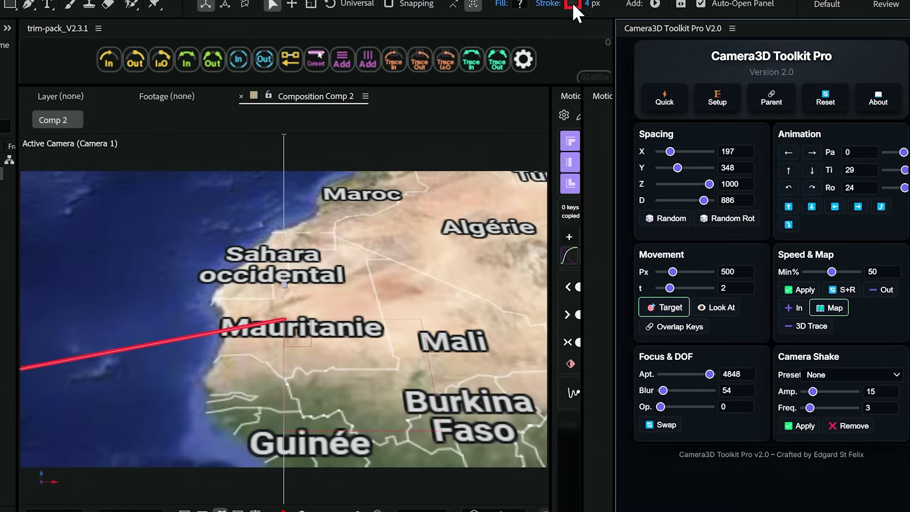
Step: Set the trace line's stroke colour to white (FFFFFF)
click(572, 6)
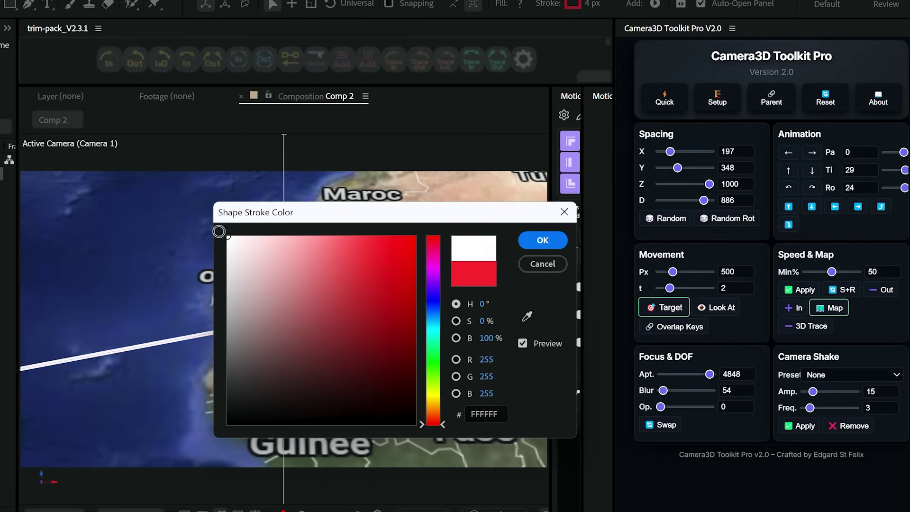
click(541, 239)
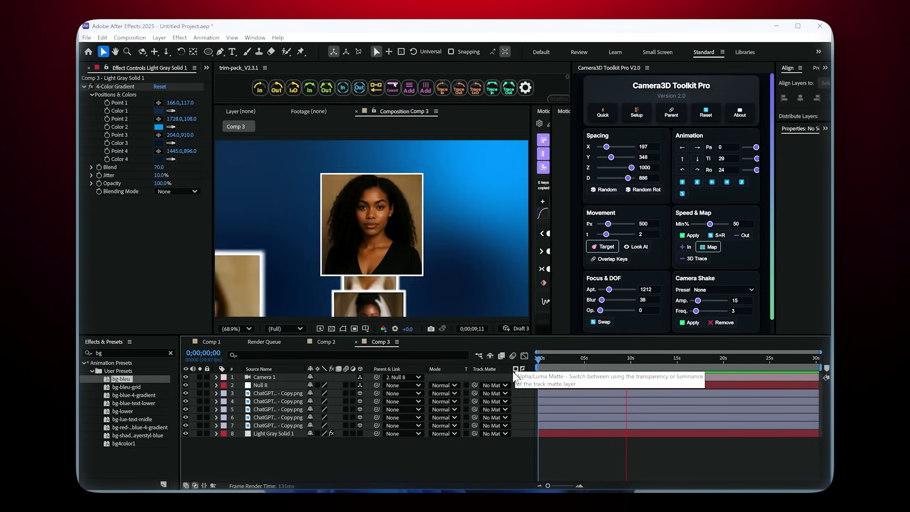
Step: Stagger the chained Null 8 layers' Position keyframes and preview Camera 1 flying past the portraits
click(617, 260)
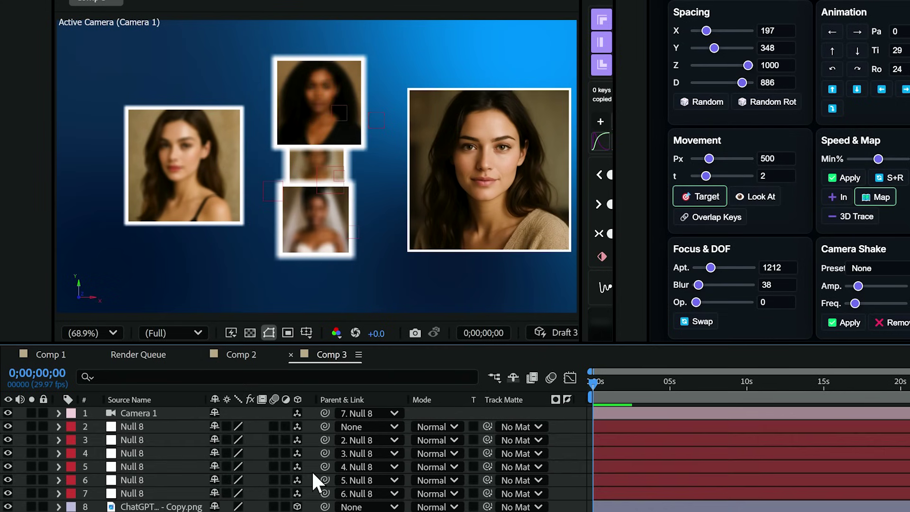
key(p)
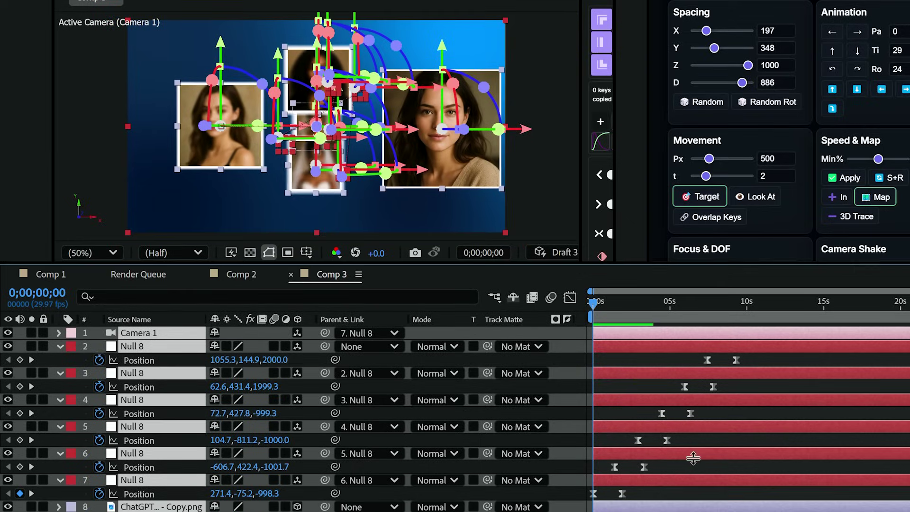
click(755, 436)
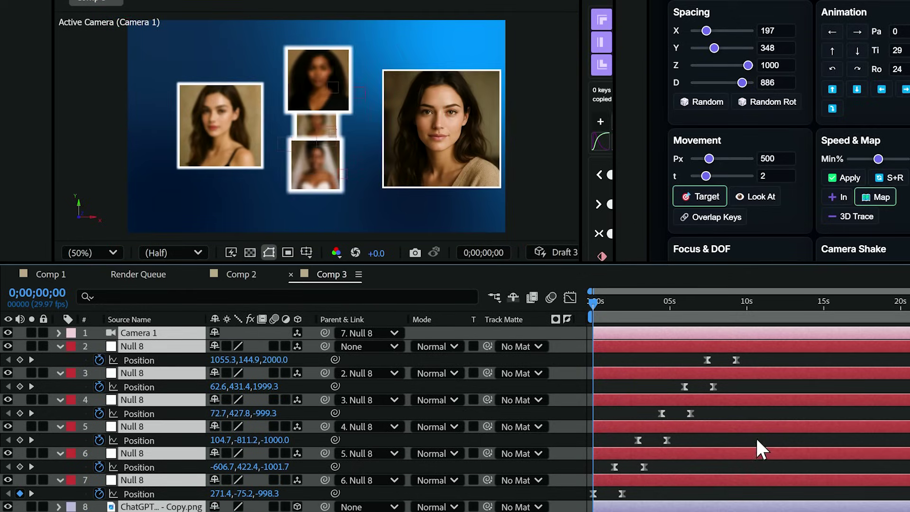
key(space)
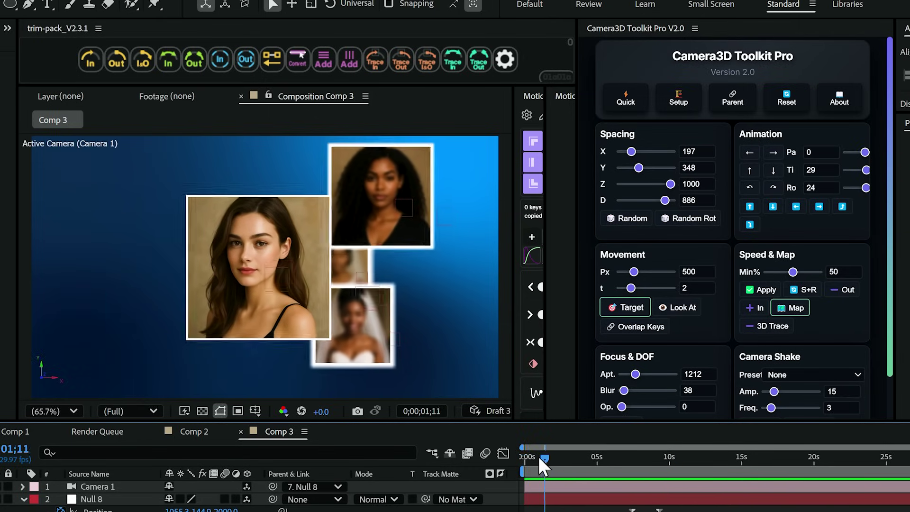
key(space)
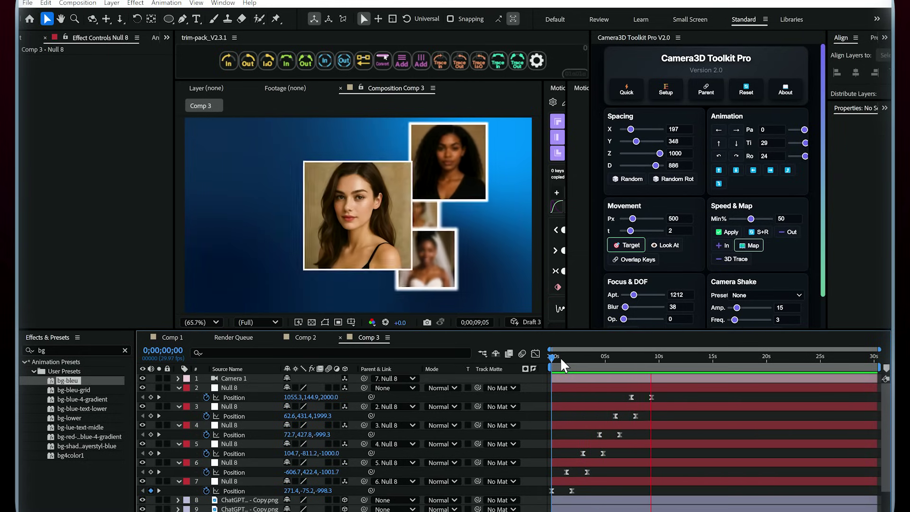
key(space)
drag(570, 357, 541, 357)
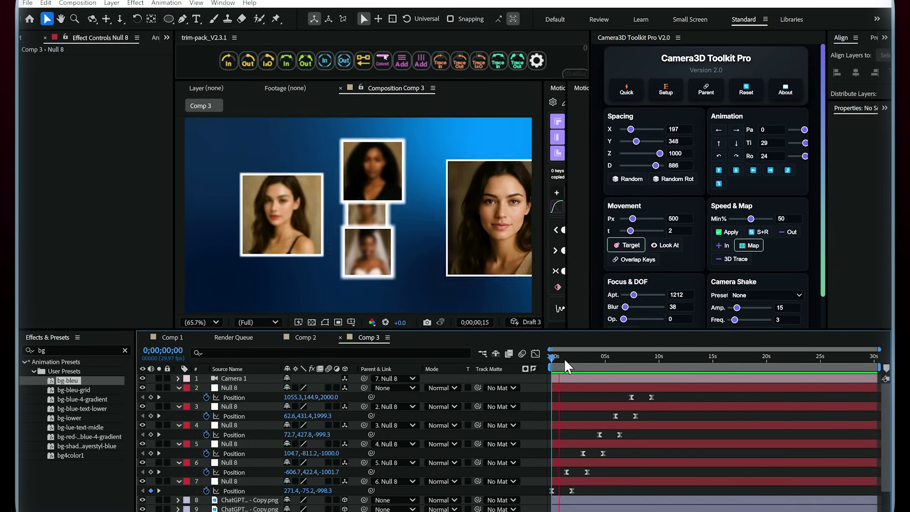